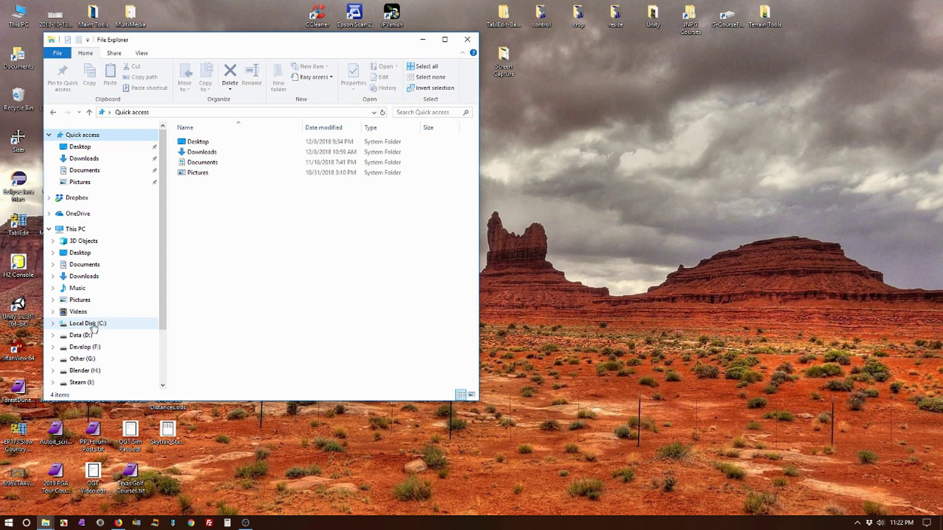
Browse the Steam (I:) drive through Steam\steamapps\common\Perfect Golf into its Courses folder.
left_click(87, 323)
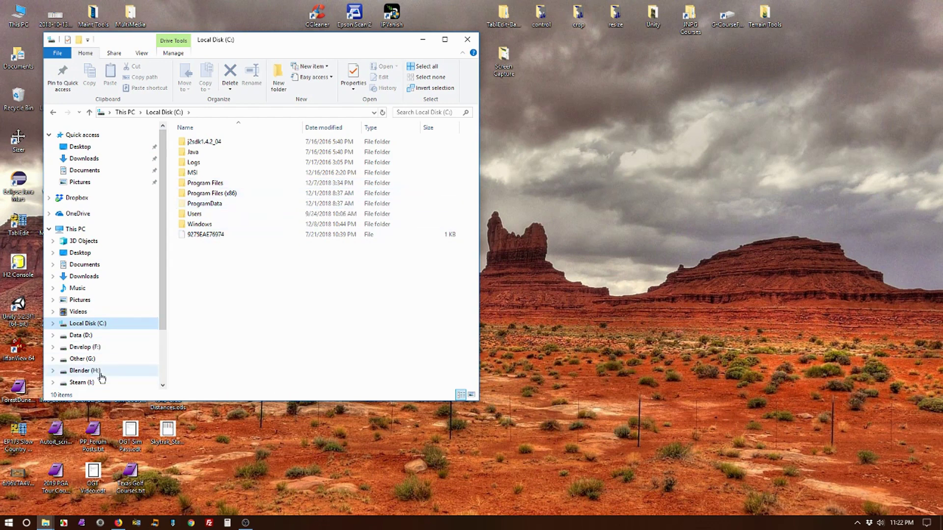
left_click(81, 383)
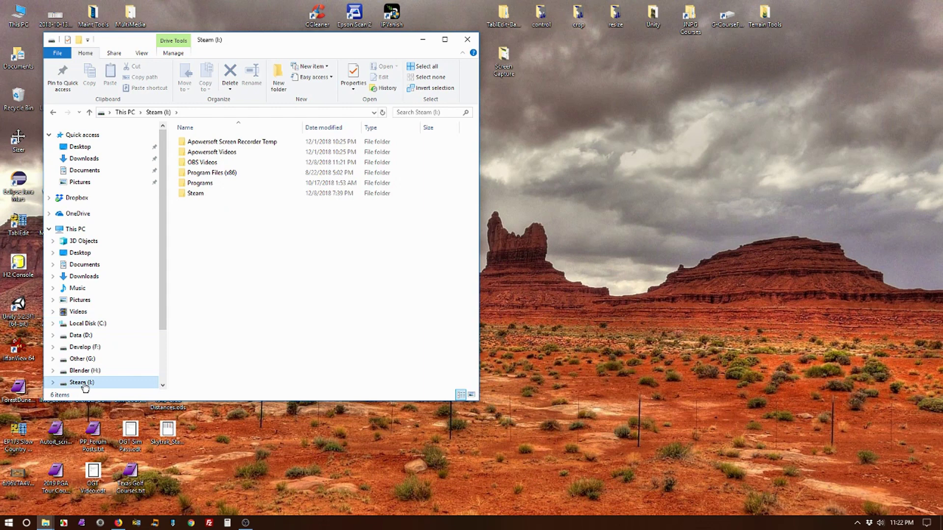
mouse_move(197, 197)
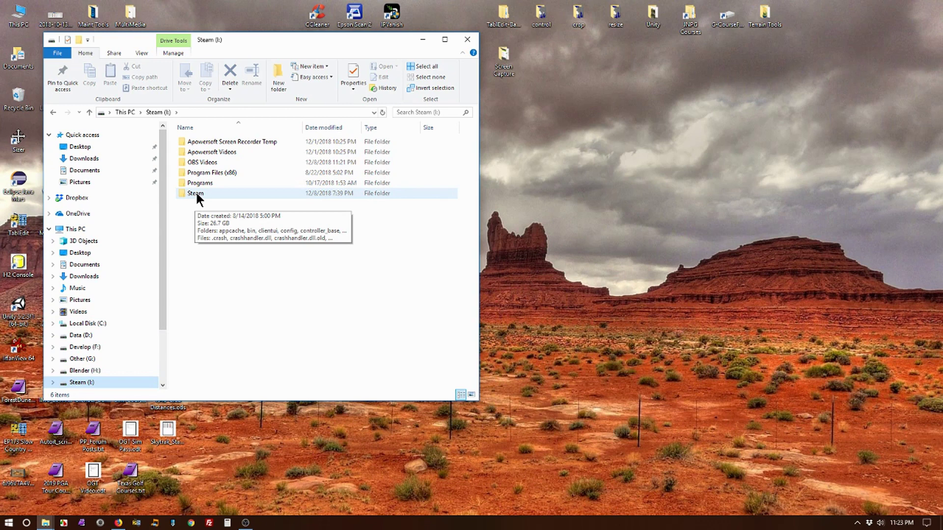
double_click(197, 195)
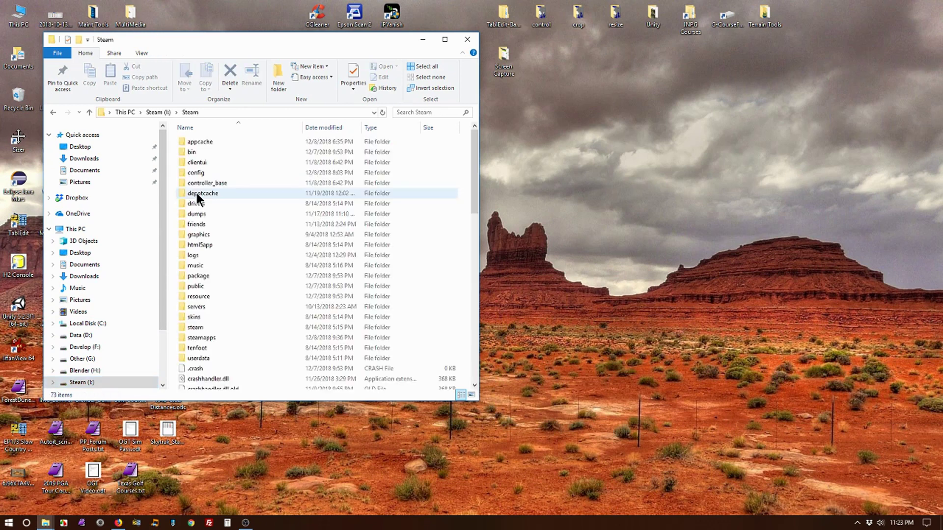
mouse_move(206, 343)
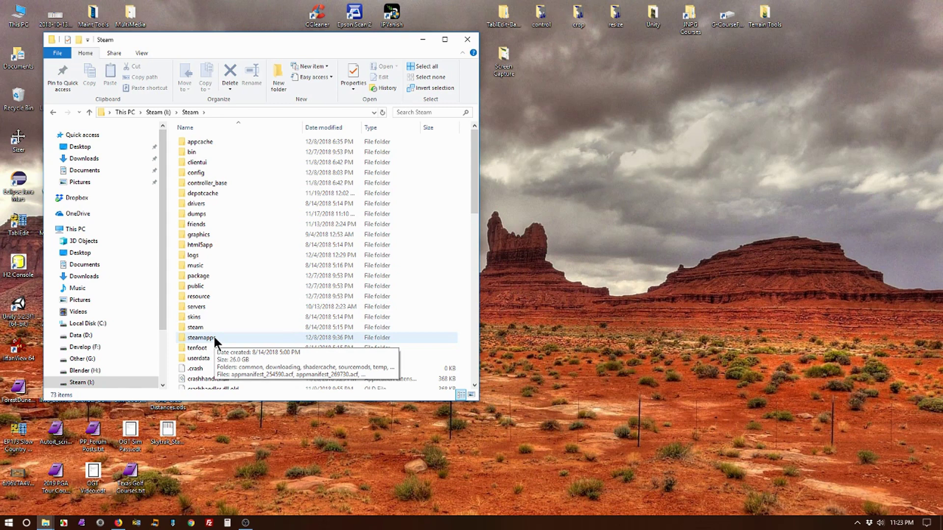
double_click(227, 338)
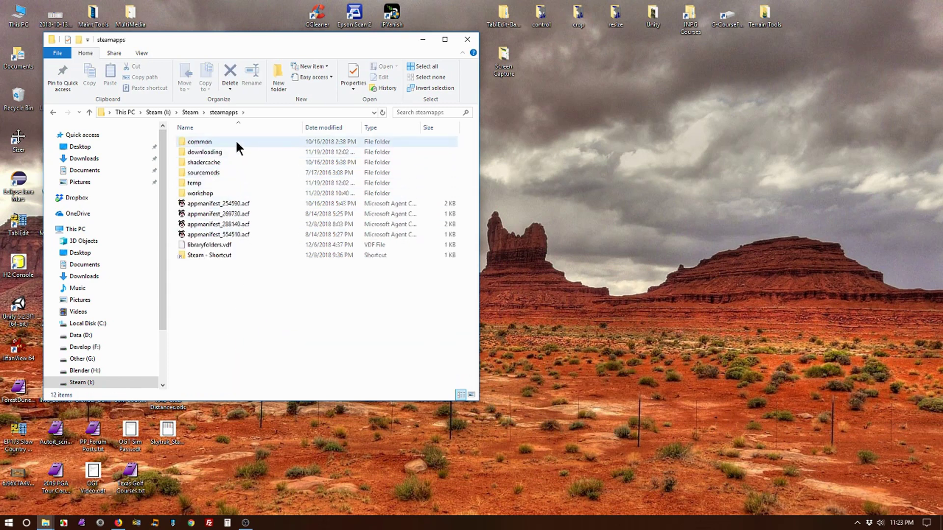
double_click(236, 141)
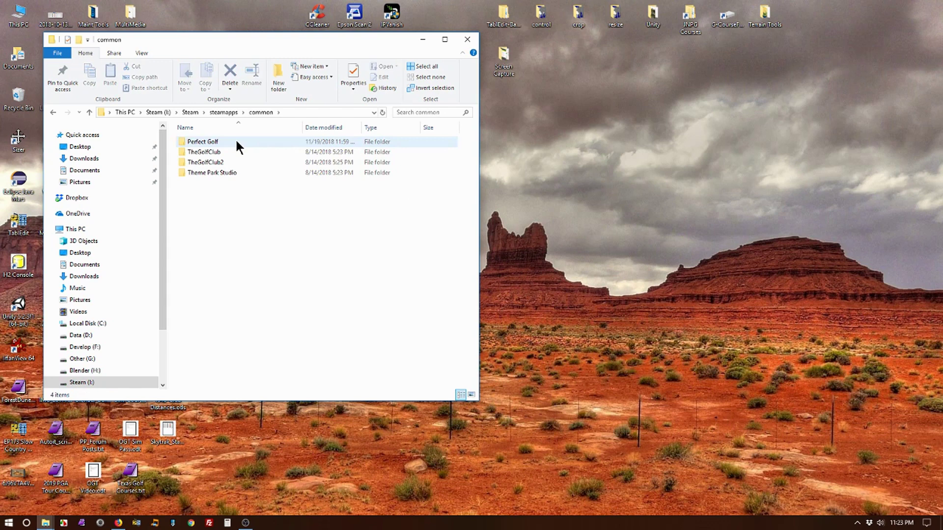
double_click(236, 142)
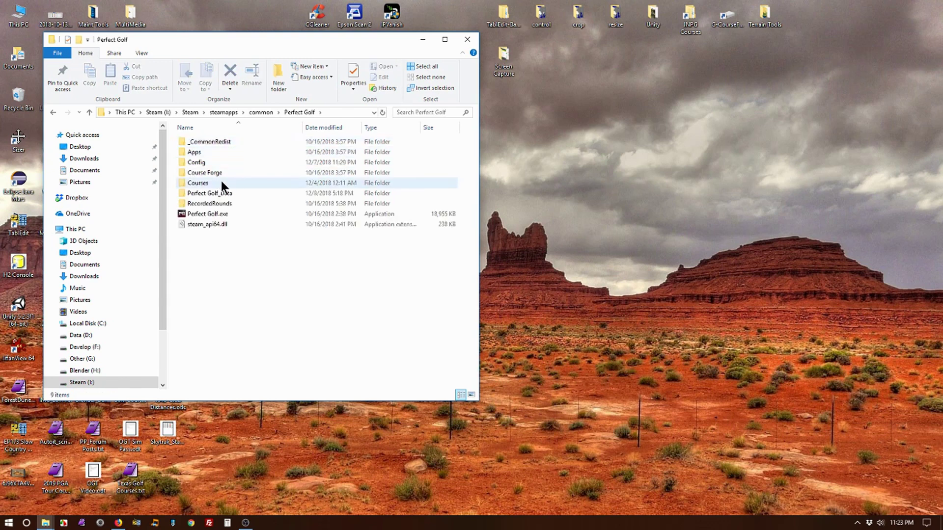
double_click(255, 183)
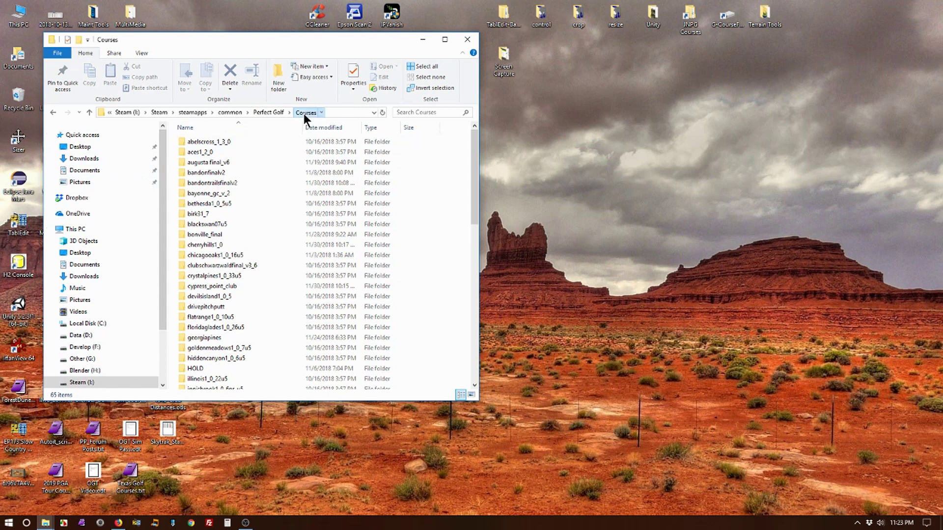
Drag the Courses folder onto Quick access, then reopen it from that shortcut via This PC.
left_click_drag(303, 114, 88, 134)
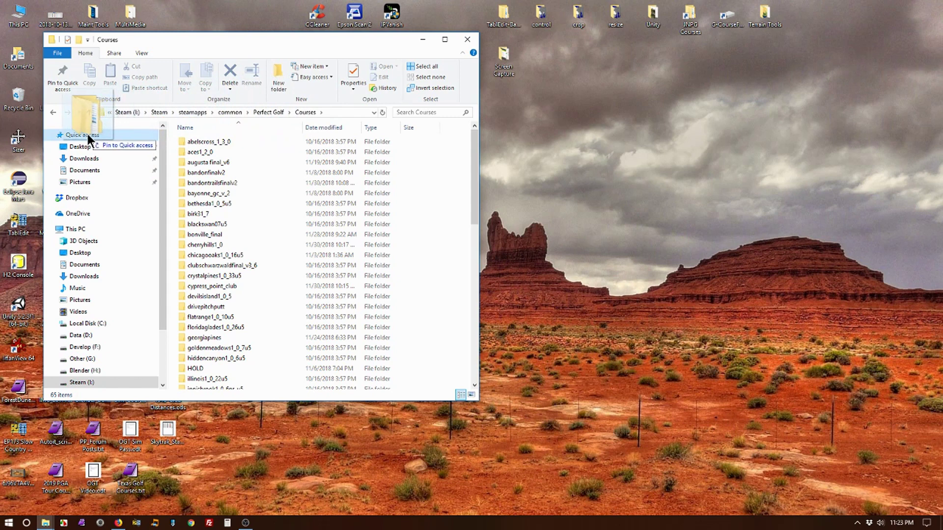
left_click_drag(87, 134, 87, 133)
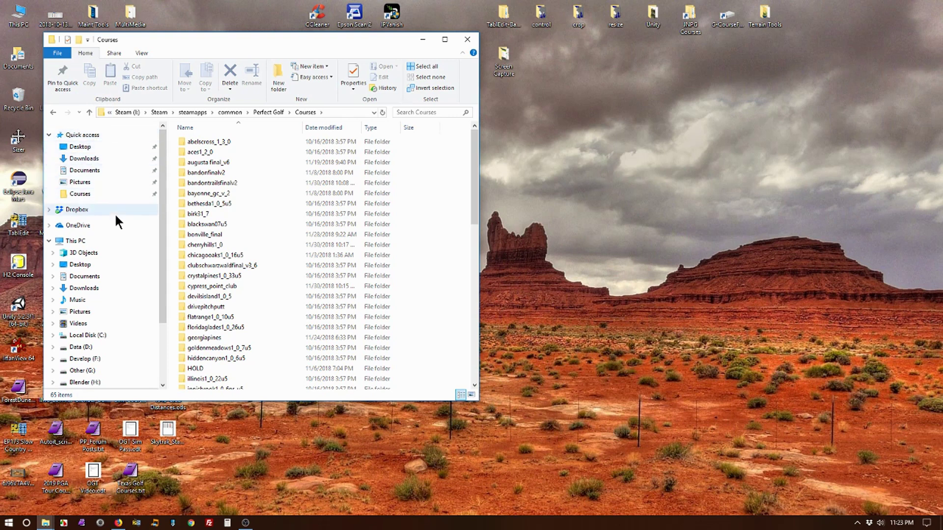
left_click(82, 241)
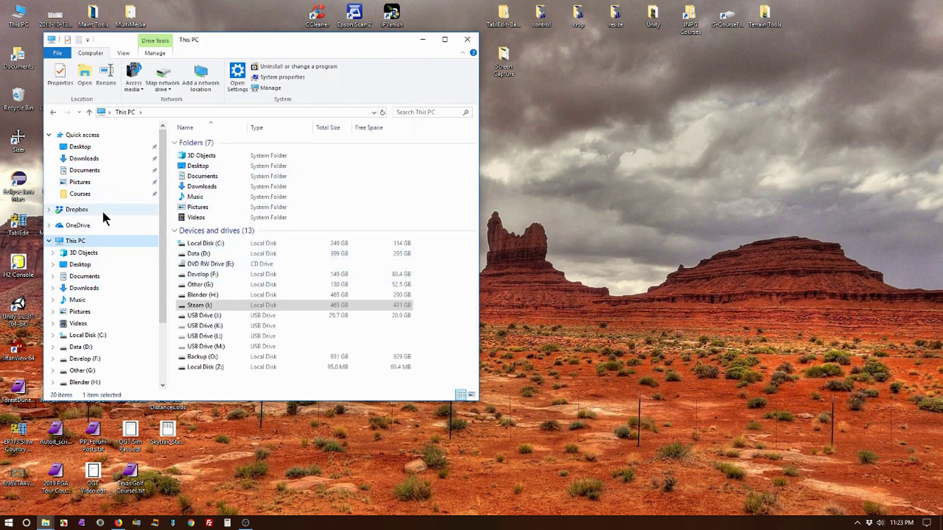
left_click(80, 195)
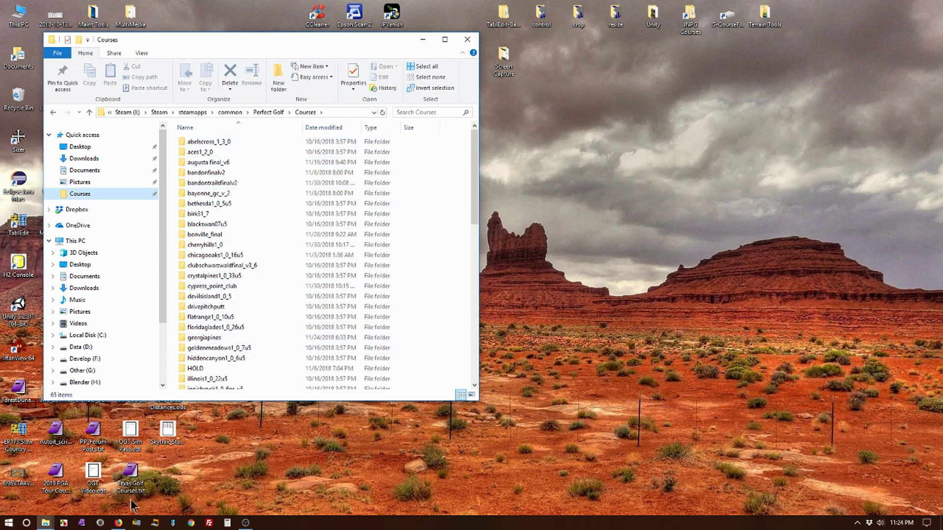
In the browser, go to OnlineGolfTour.net's course downloads list and open the Pasatiempo review page.
left_click(118, 524)
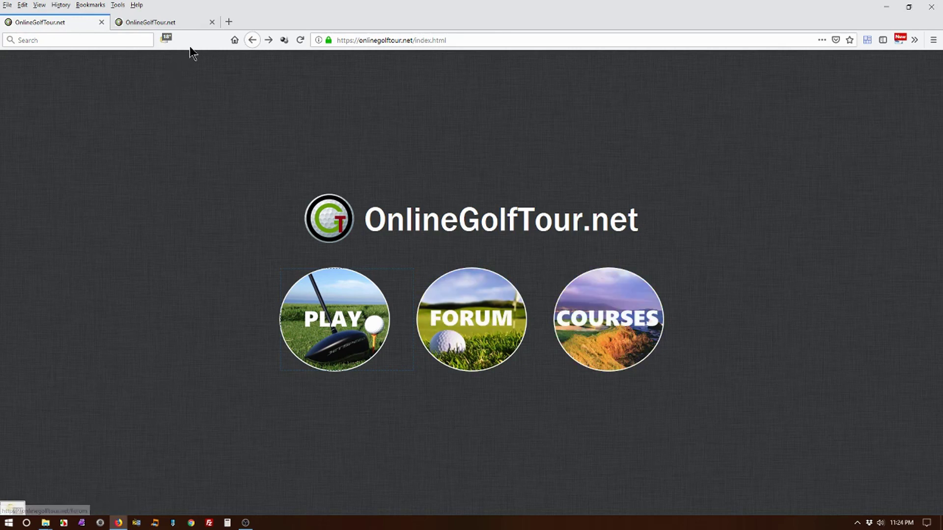
left_click(162, 22)
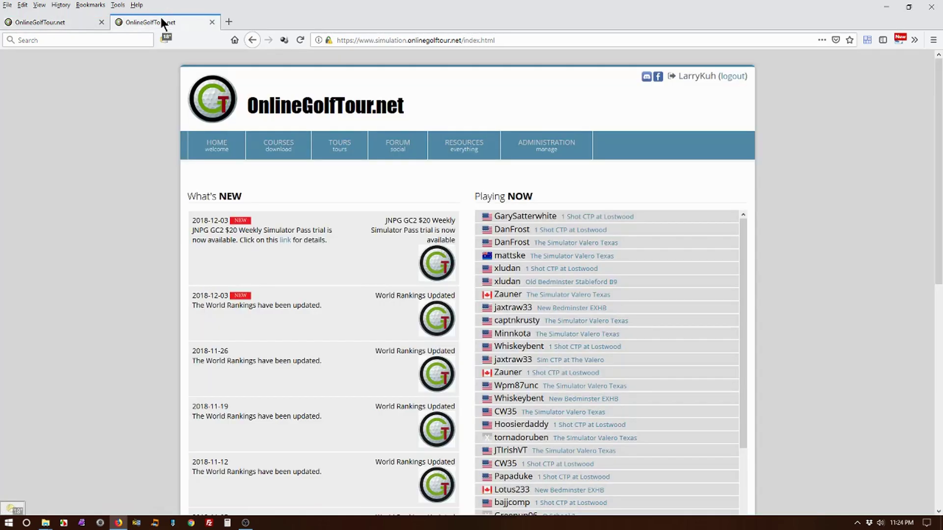
left_click(282, 143)
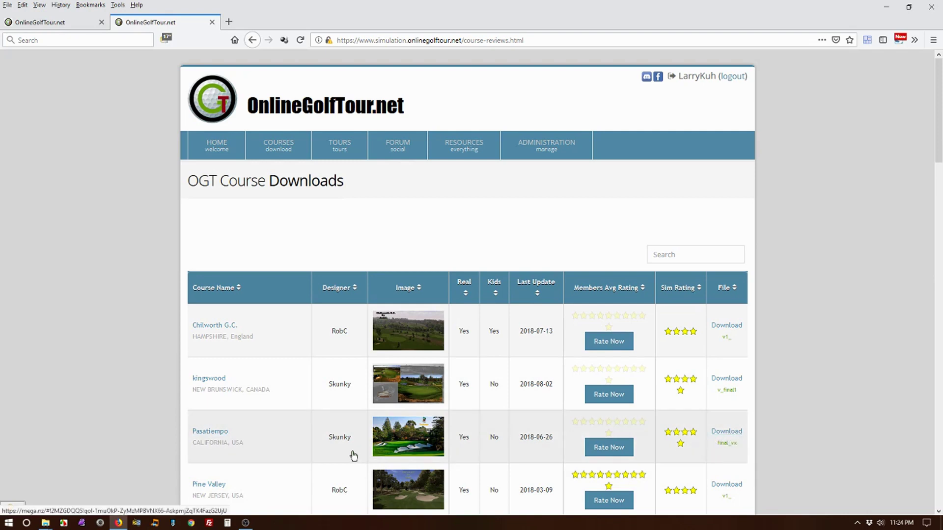
left_click(207, 433)
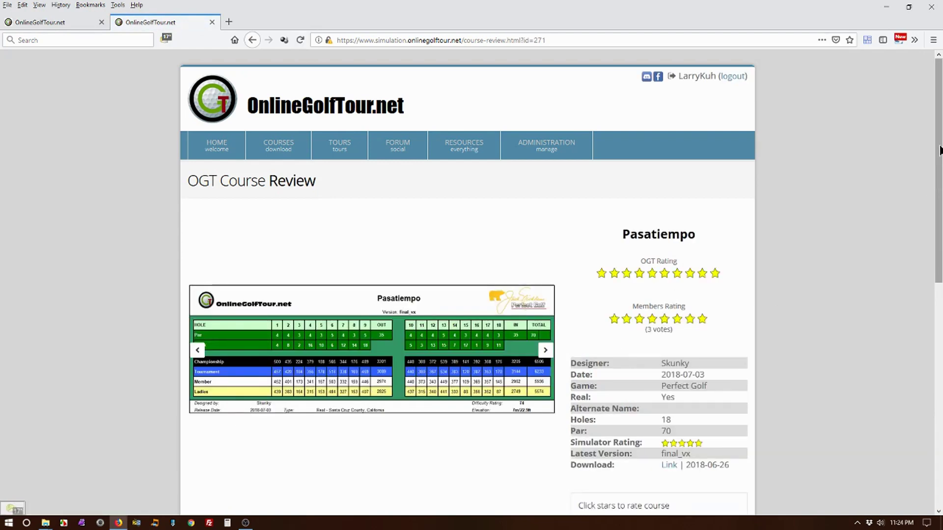
Follow the Pasatiempo download link dated 2018-06-26 to its MEGA page.
left_click_drag(938, 190, 939, 348)
scroll(340, 355, "down", 2)
scroll(917, 202, "up", 6)
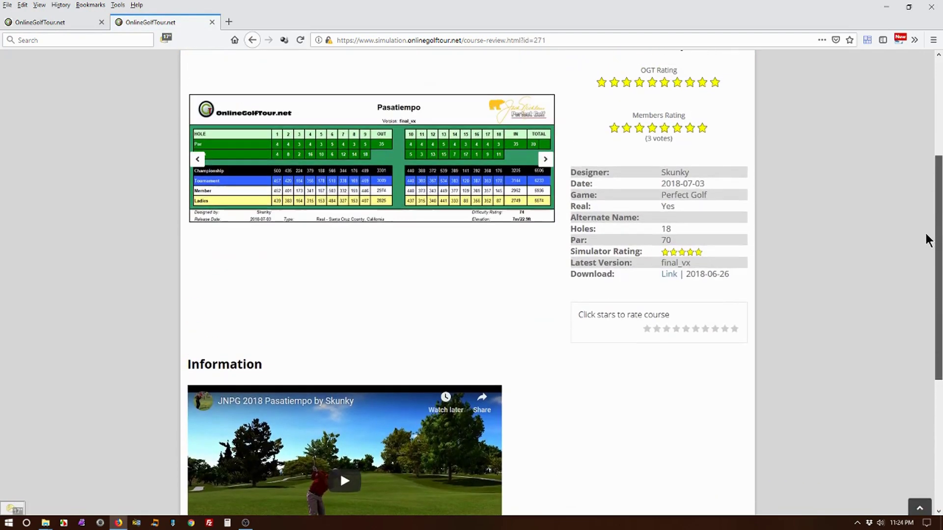
scroll(920, 216, "down", 6)
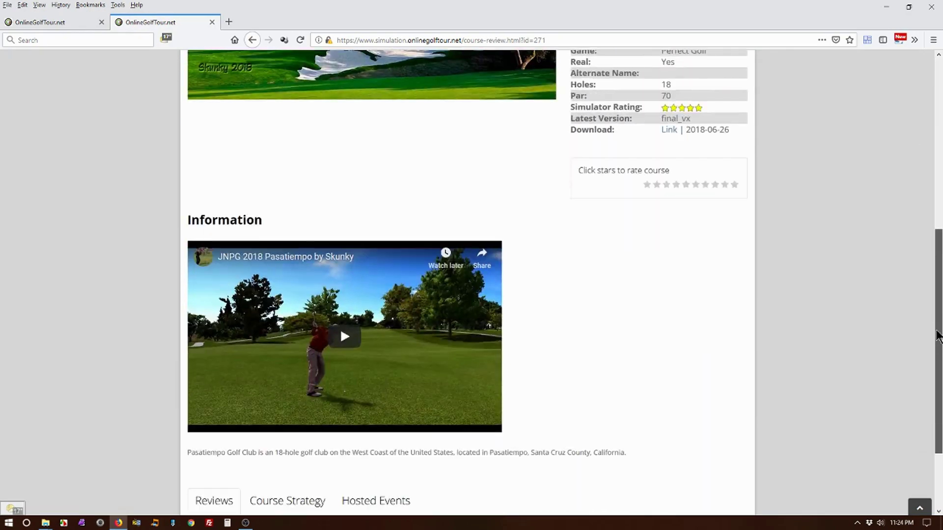
scroll(920, 215, "up", 6)
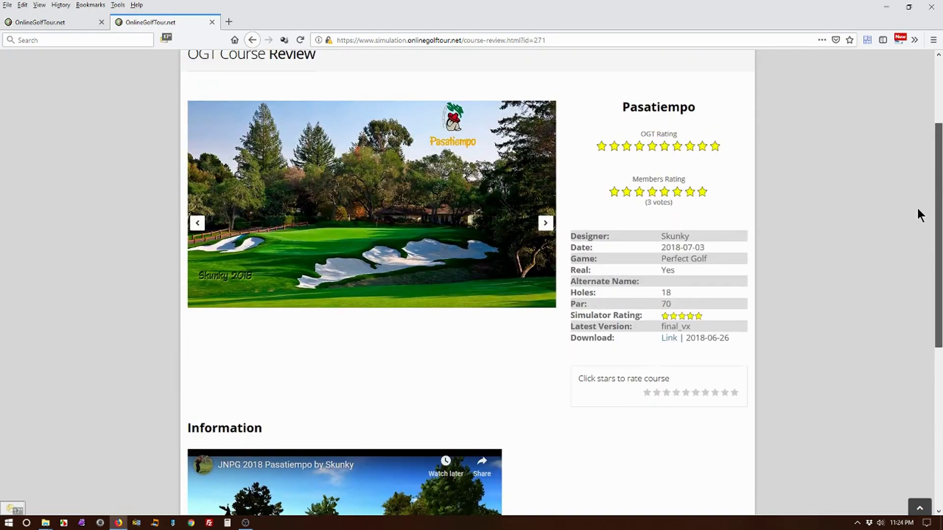
left_click(669, 339)
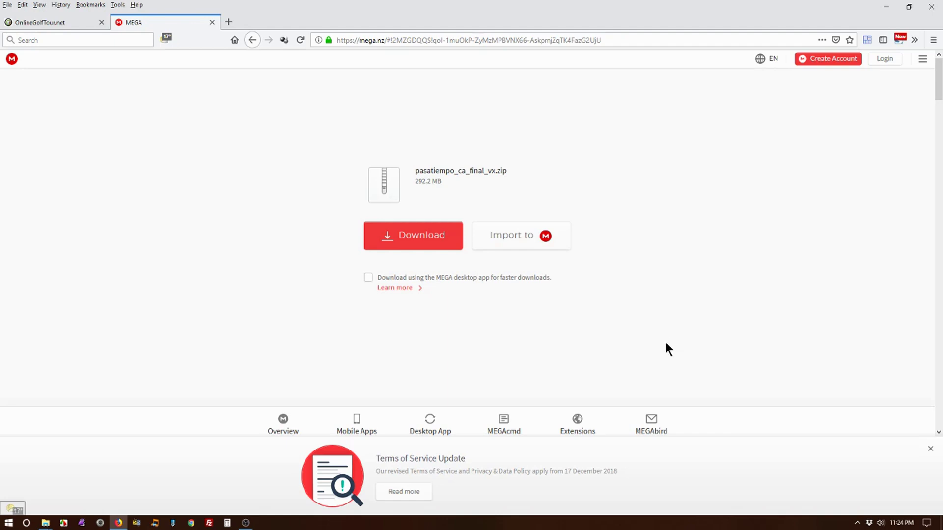
Download pasatiempo_ca_final_vx.zip (292.2 MB) from MEGA until the transfer completes.
left_click(416, 238)
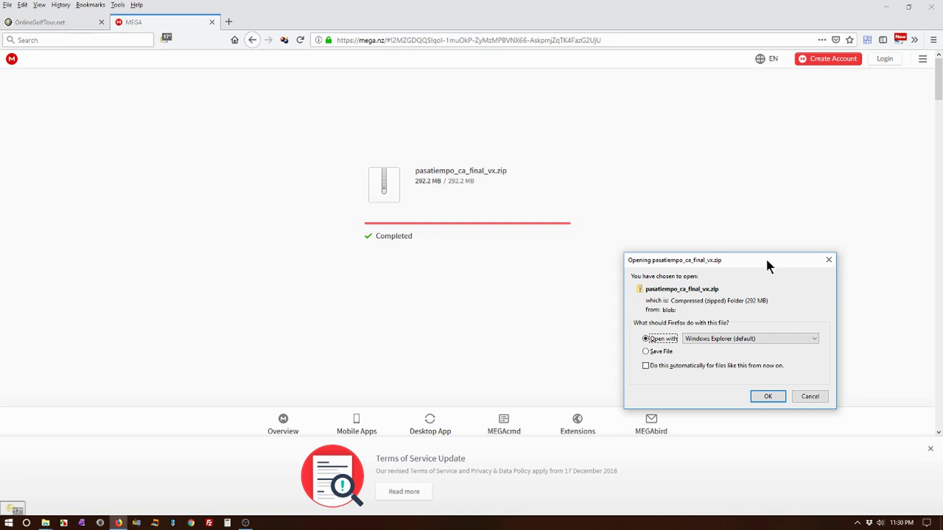
Save pasatiempo_ca_final_vx.zip into the Downloads folder and close Firefox.
left_click_drag(766, 264, 642, 205)
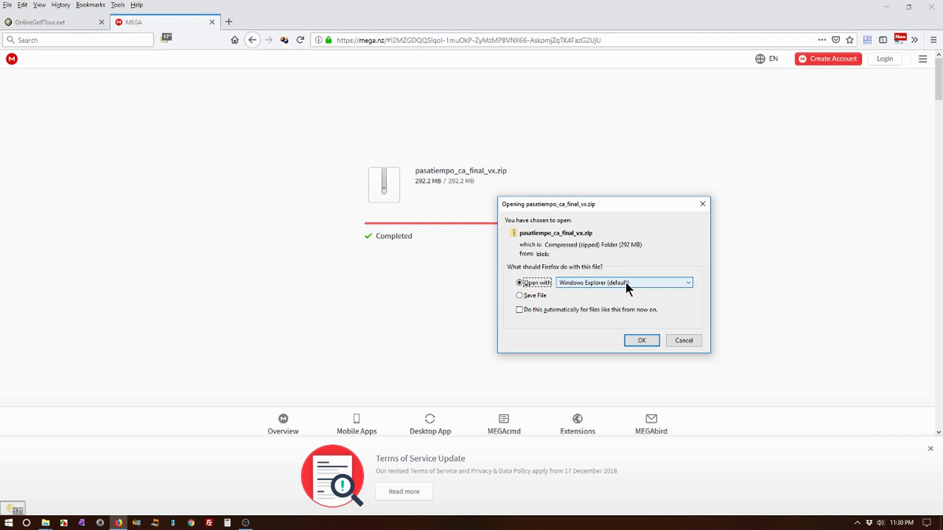
left_click(521, 295)
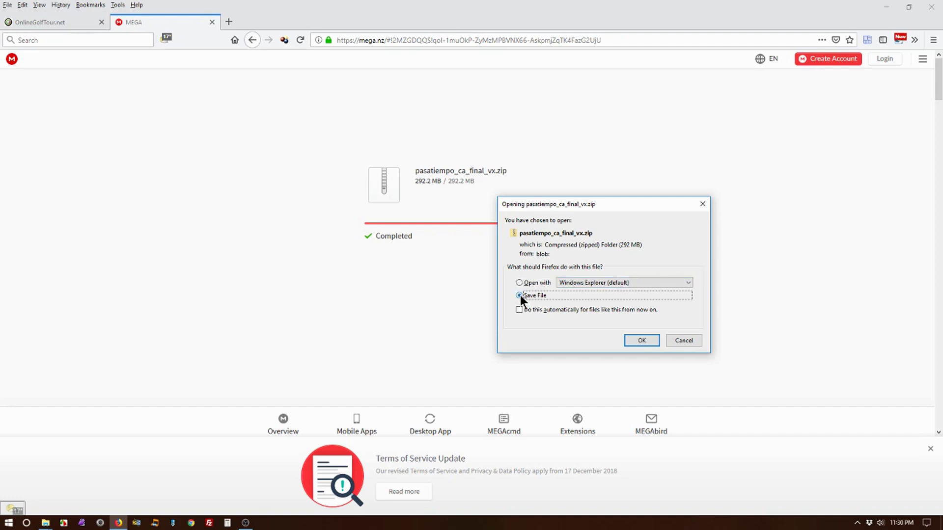
left_click(641, 340)
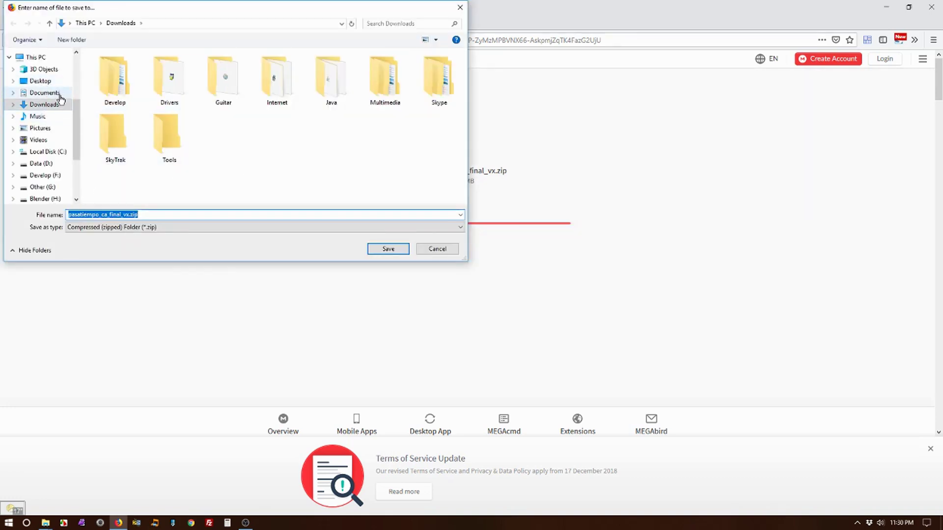
left_click(380, 250)
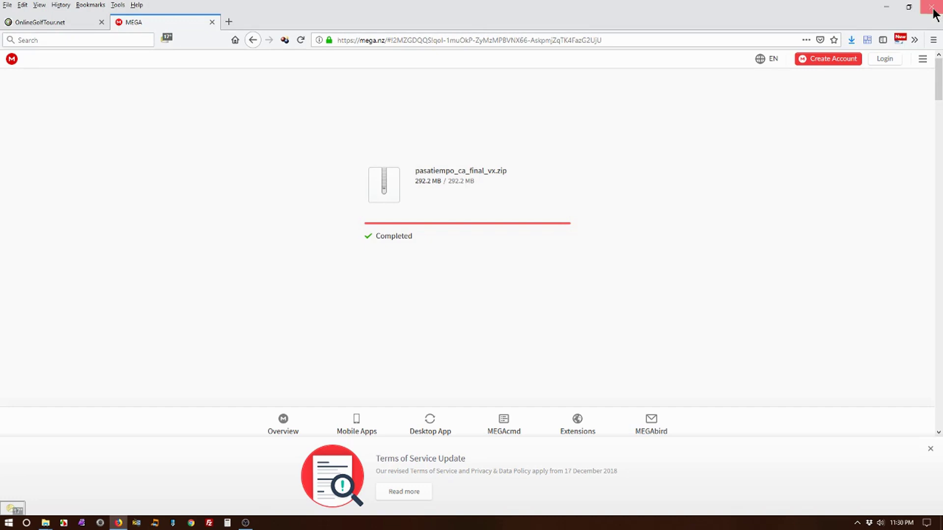
left_click(933, 7)
Open pasatiempo_ca_final_vx.zip from Downloads to reveal the pasatiempo_ca_final_vx folder inside.
left_click_drag(309, 43, 341, 35)
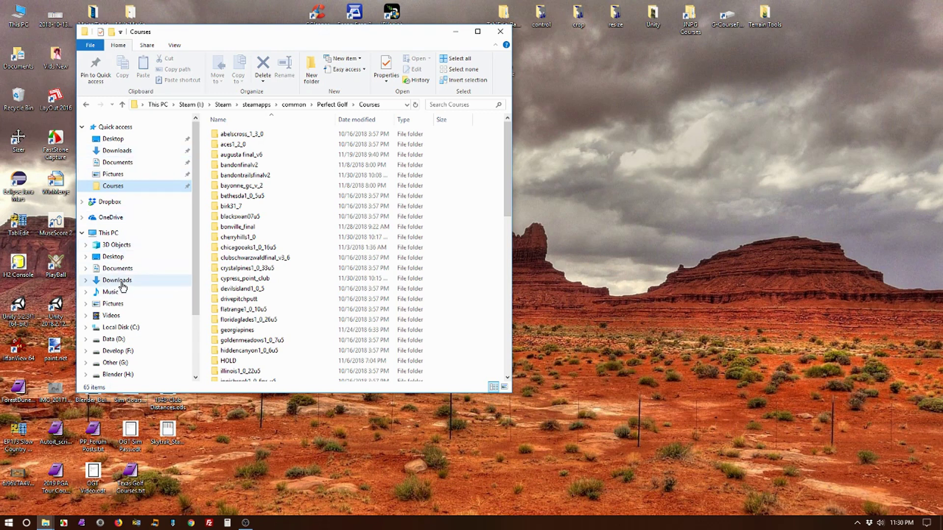
left_click(127, 154)
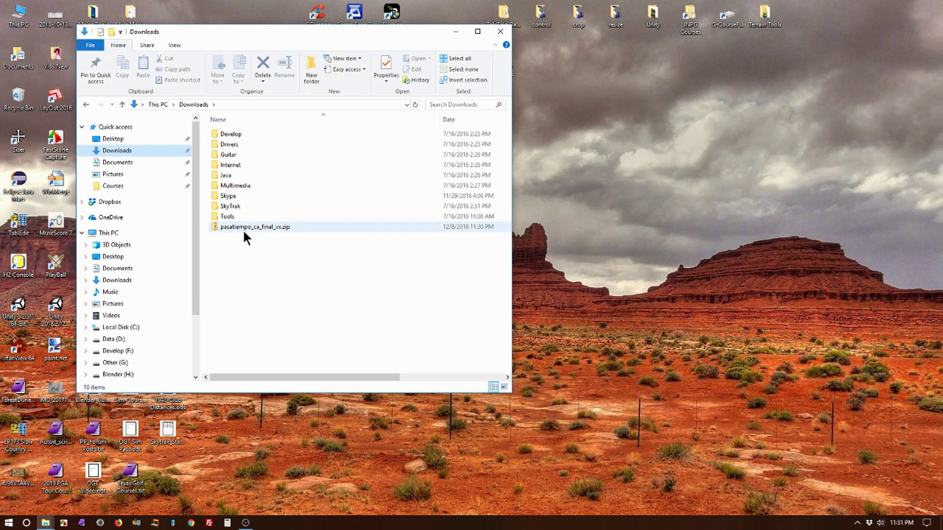
mouse_move(279, 227)
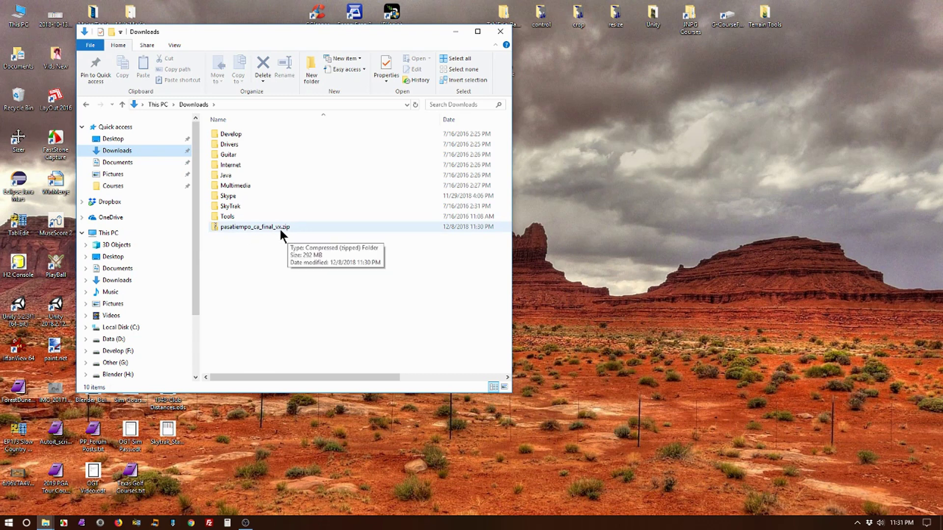
double_click(245, 228)
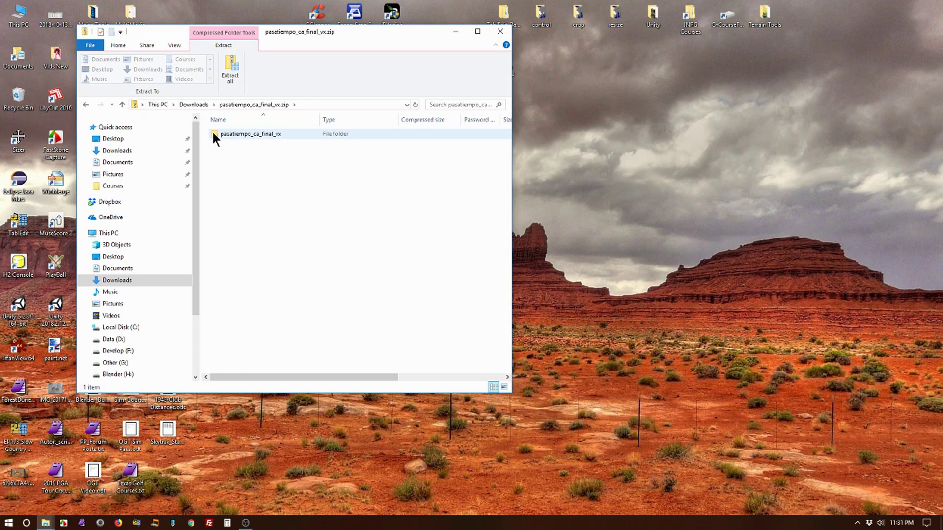
Copy the pasatiempo_ca_final_vx folder into Courses, then open Courses showing 66 items.
left_click_drag(211, 131, 126, 187)
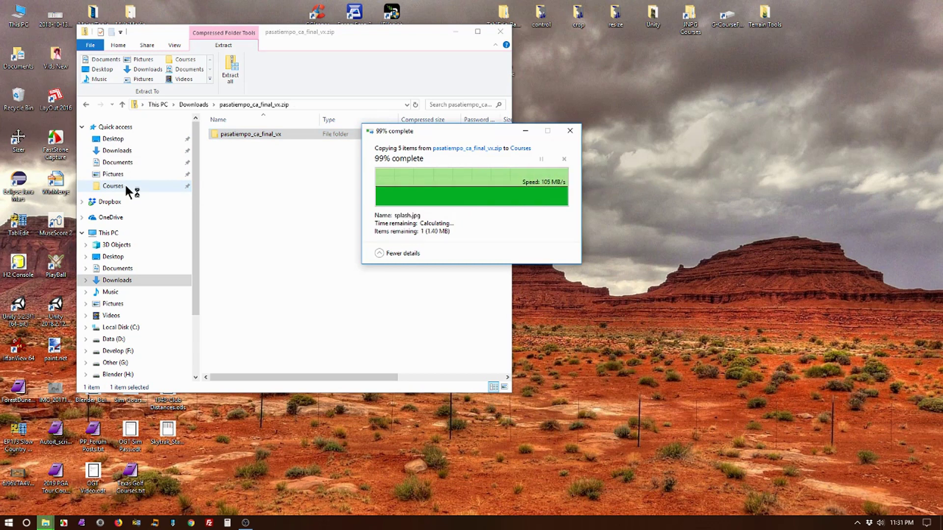
left_click(127, 188)
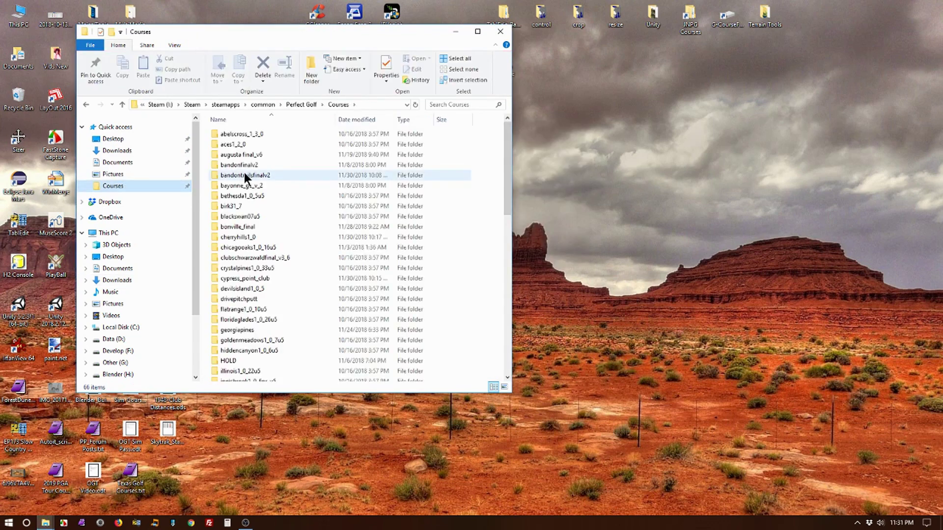
mouse_move(244, 174)
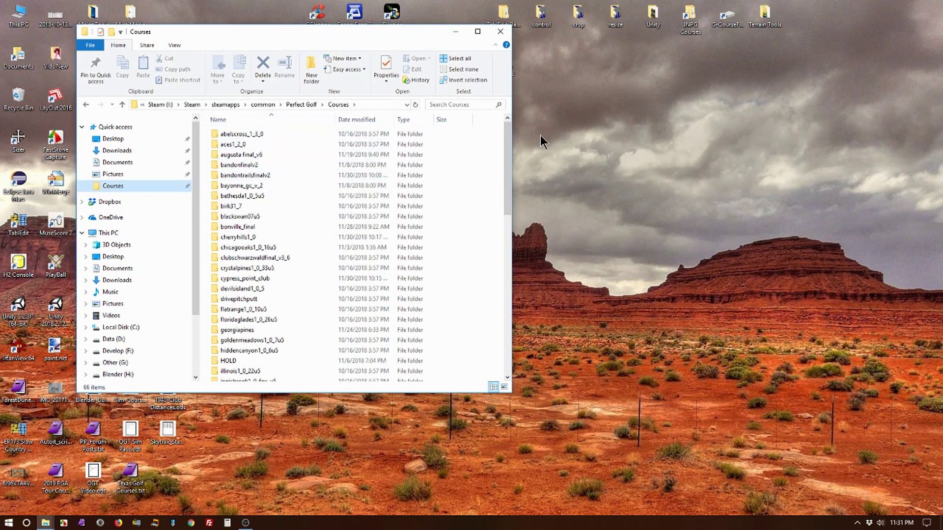
left_click_drag(508, 142, 511, 225)
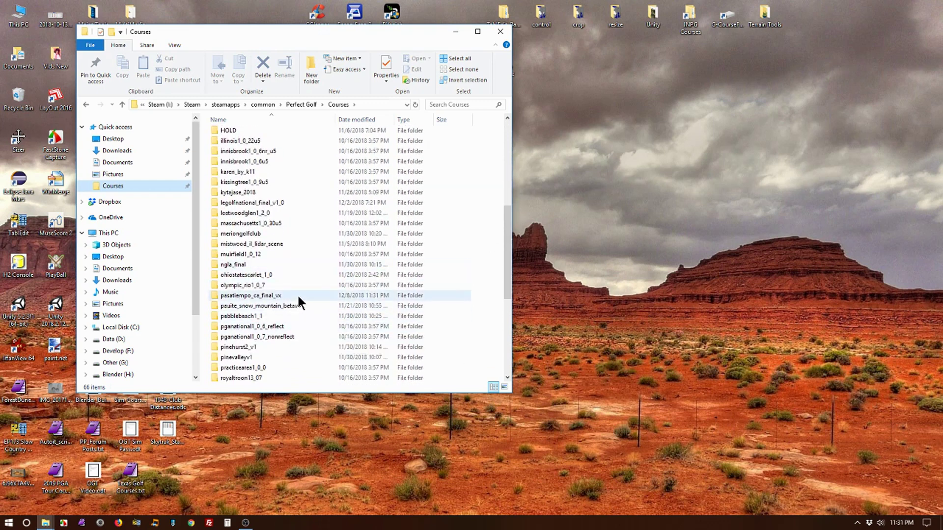
mouse_move(297, 300)
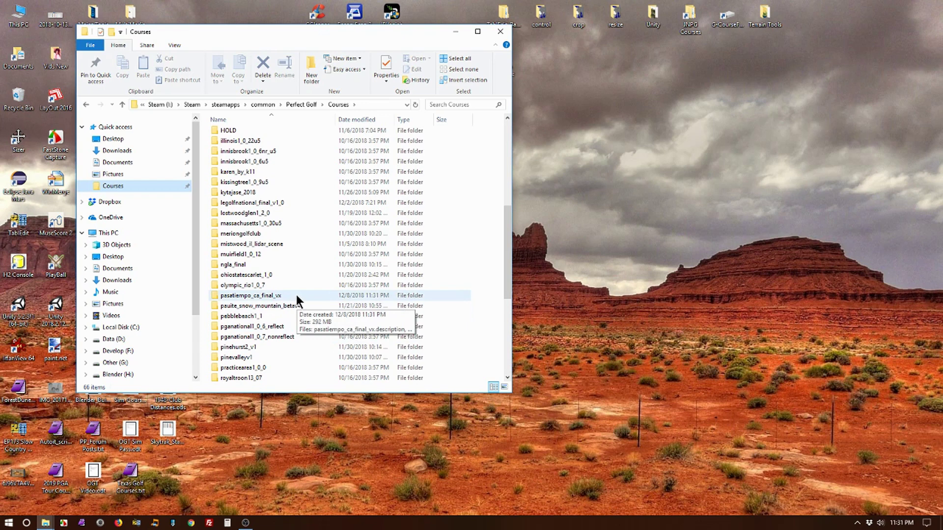
left_click(106, 259)
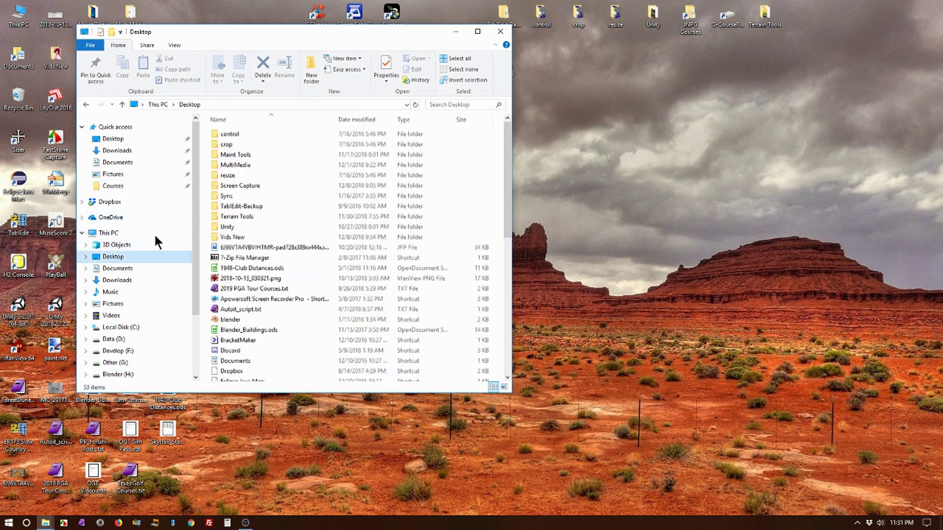
left_click(113, 187)
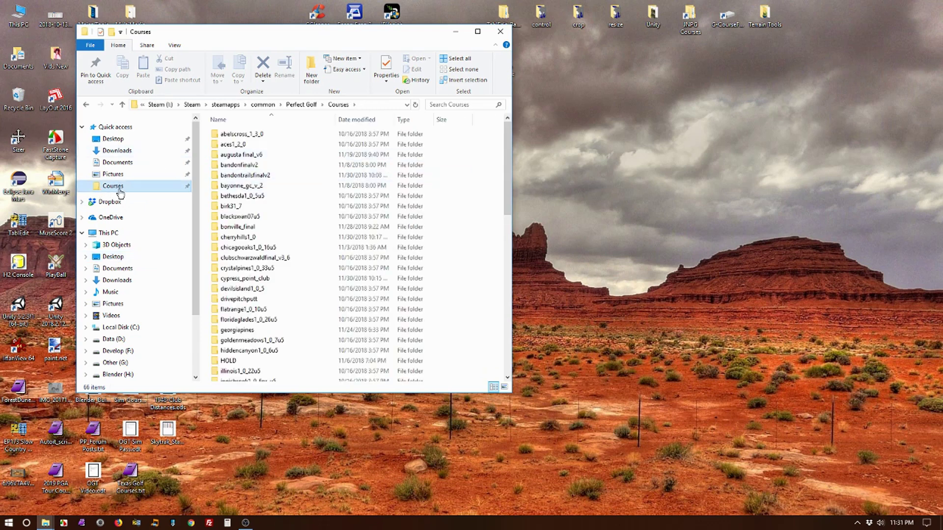